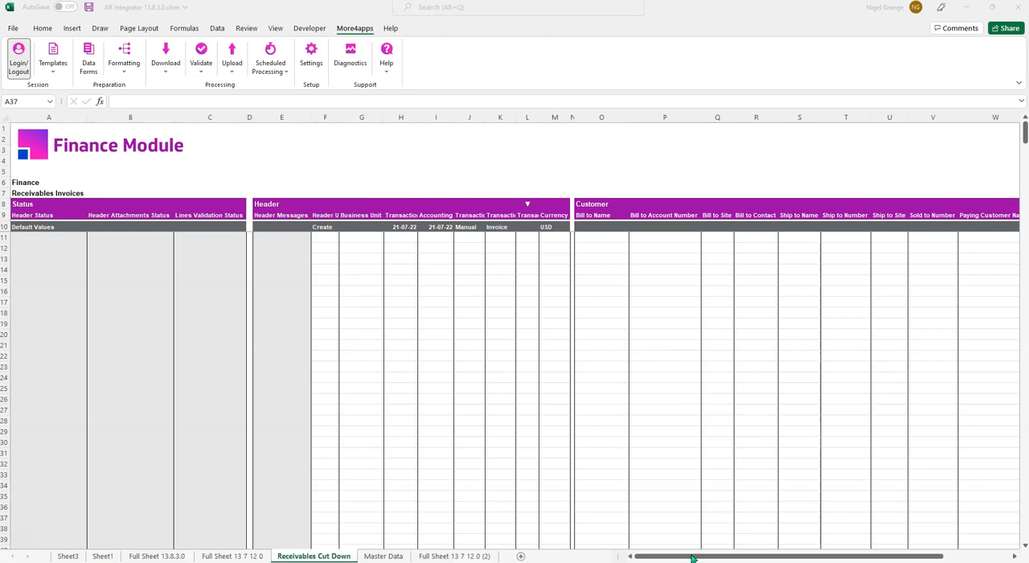
- Review the Receivables Cut Down template and the Master Data sheet
left_click(726, 557)
mouse_move(726, 557)
left_mouse_down()
mouse_move(767, 557)
mouse_move(713, 557)
left_mouse_up()
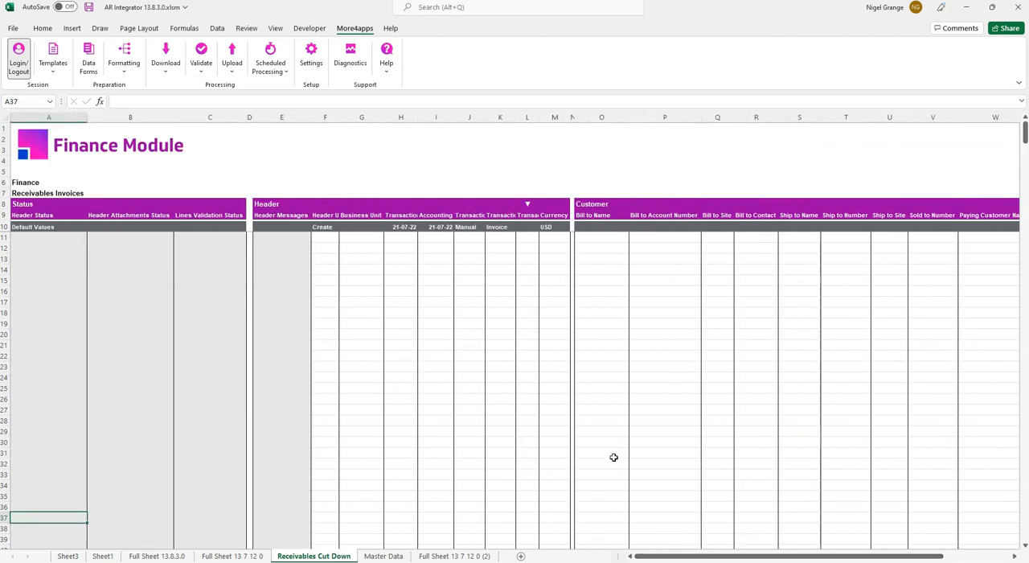
left_click(325, 227)
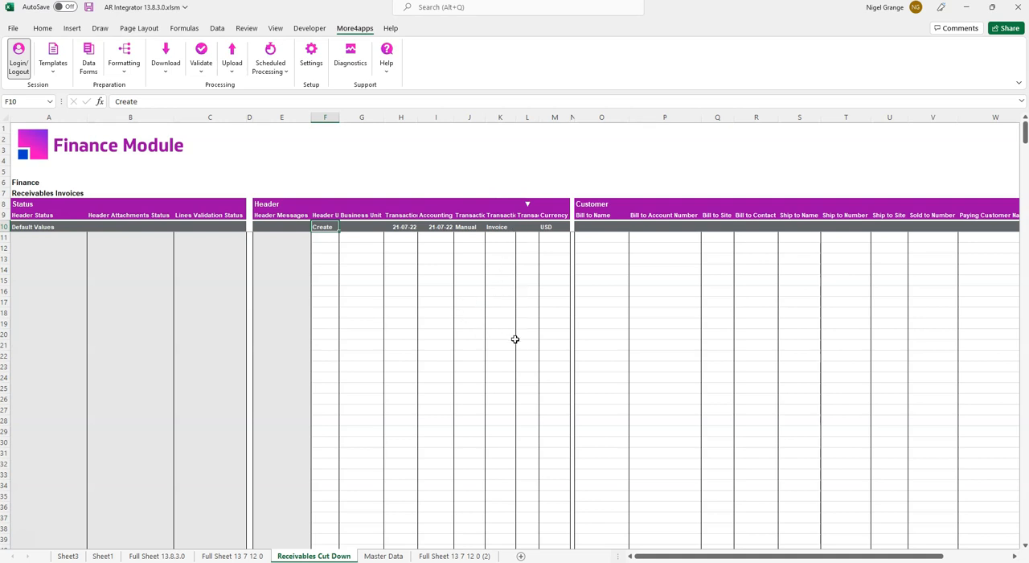
left_click(382, 555)
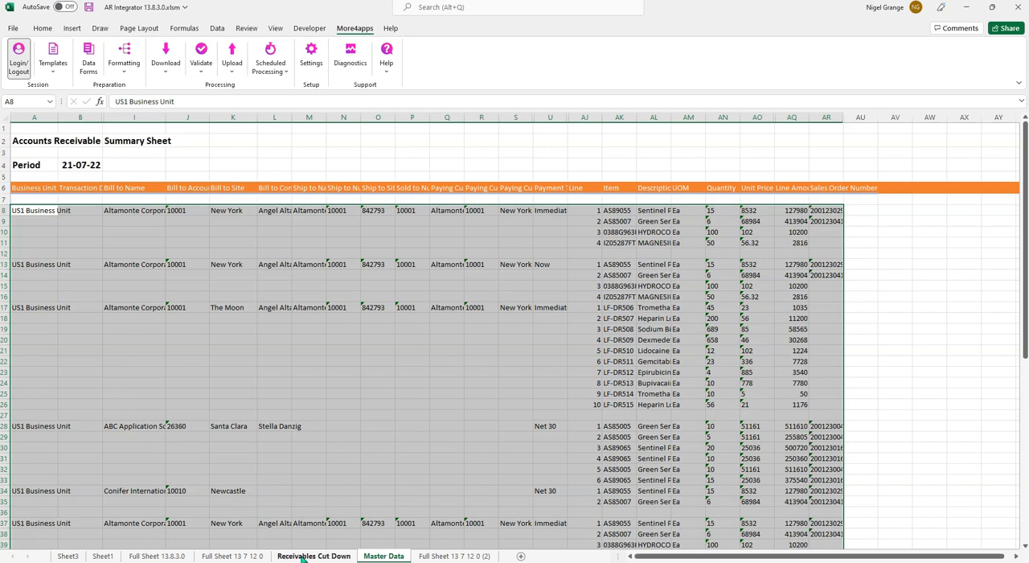
left_click(311, 556)
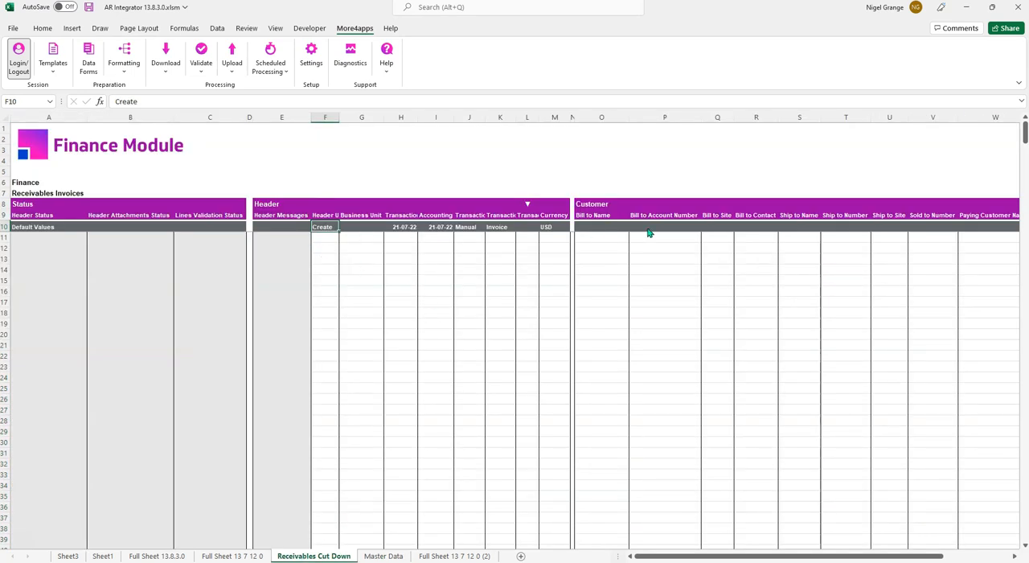
- Copy the invoice data from the Master Data sheet and paste it into the Receivables Cut Down sheet starting at cell G13
left_click(384, 555)
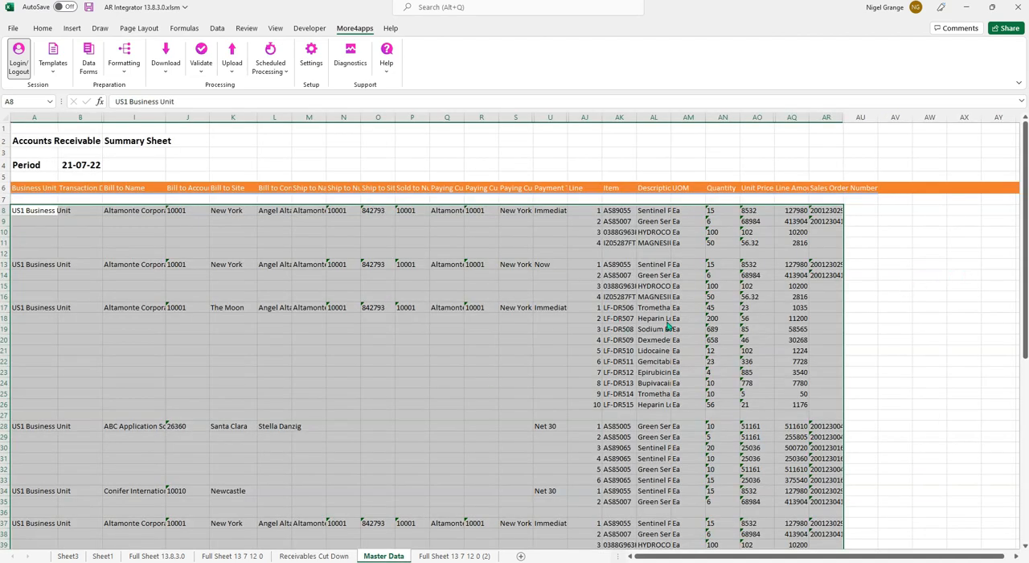
key("ctrl+c")
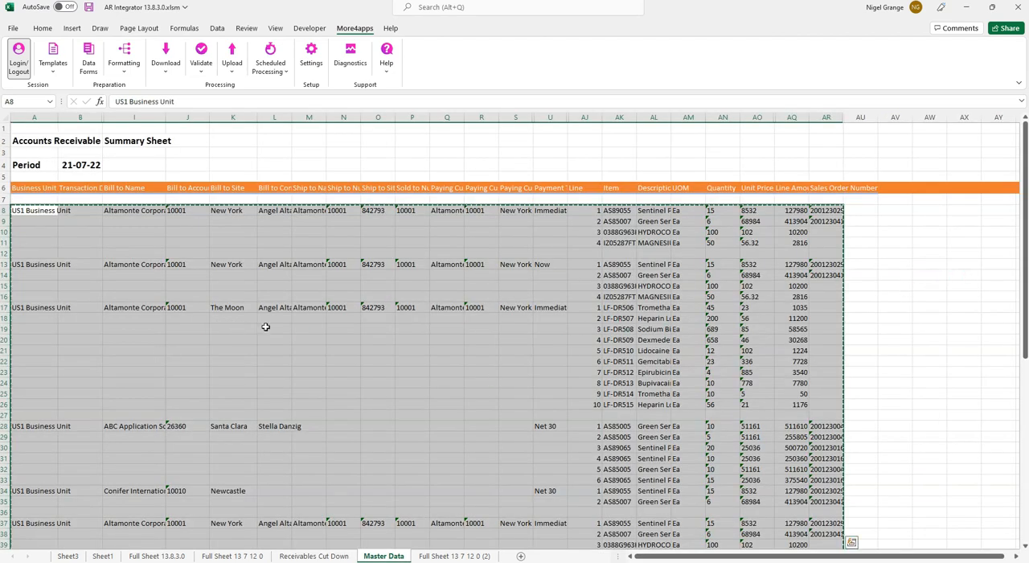
left_click(333, 556)
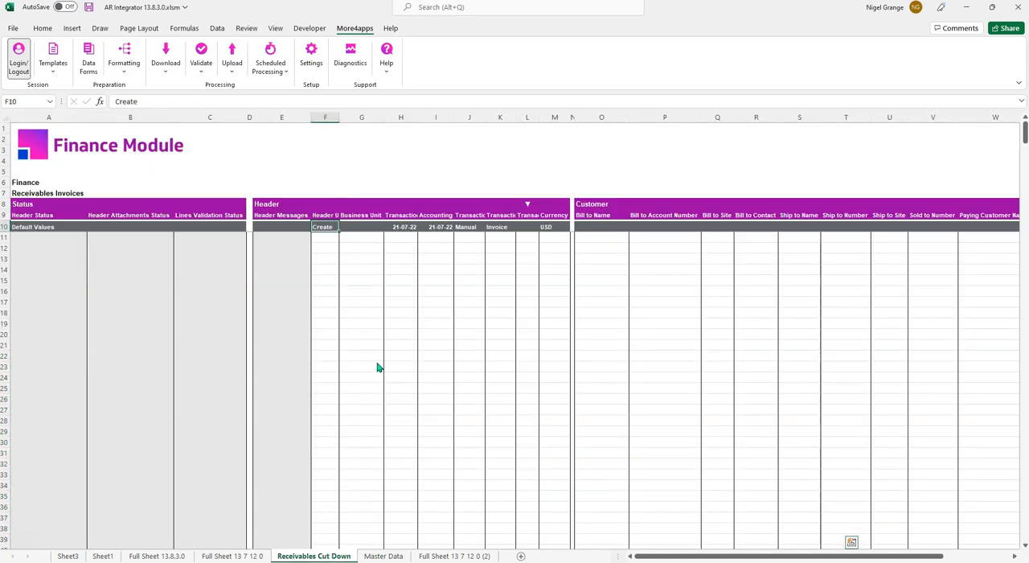
right_click(354, 259)
left_click(397, 314)
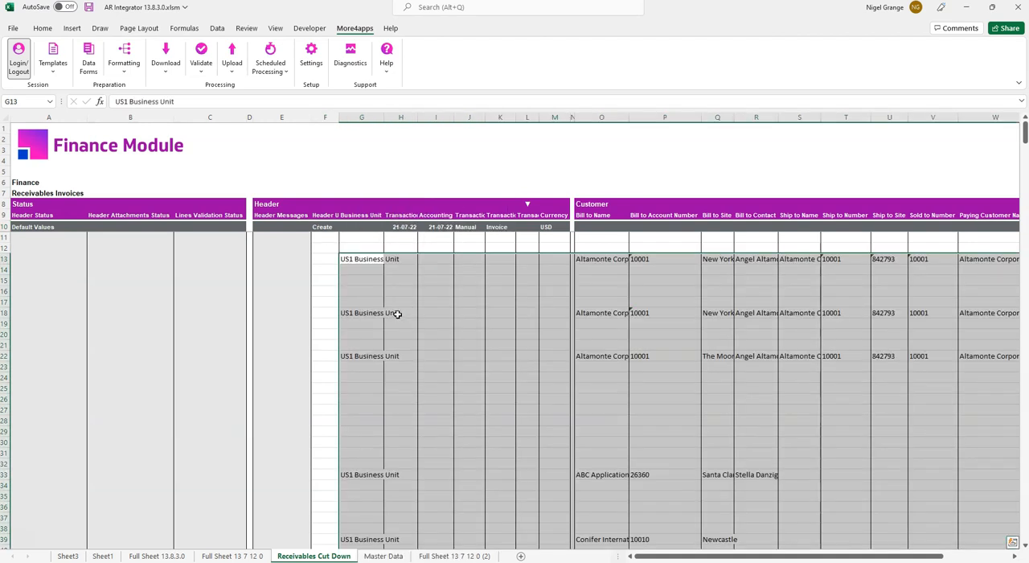
- Upload the selected invoice records using Upload Selected and acknowledge the completion message
mouse_move(706, 557)
left_mouse_down()
mouse_move(767, 557)
mouse_move(704, 557)
left_mouse_up()
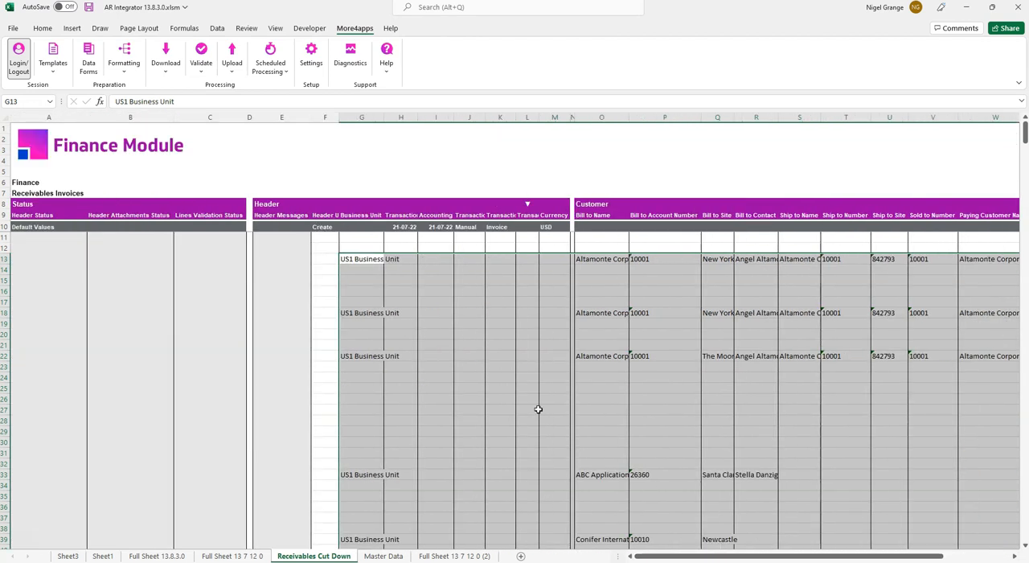
mouse_move(713, 553)
left_mouse_down()
mouse_move(771, 548)
mouse_move(716, 549)
left_mouse_up()
left_click(202, 72)
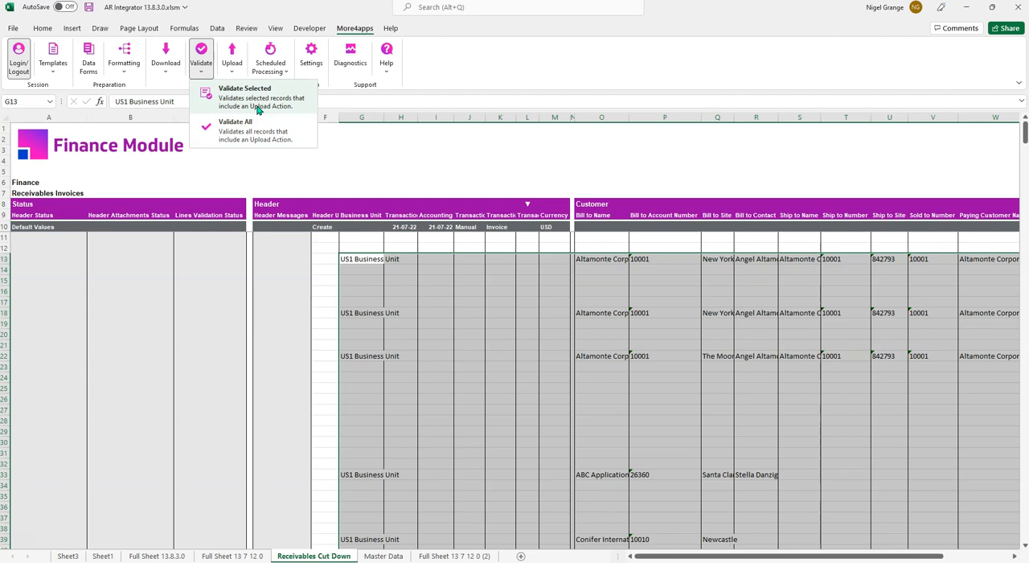
left_click(234, 72)
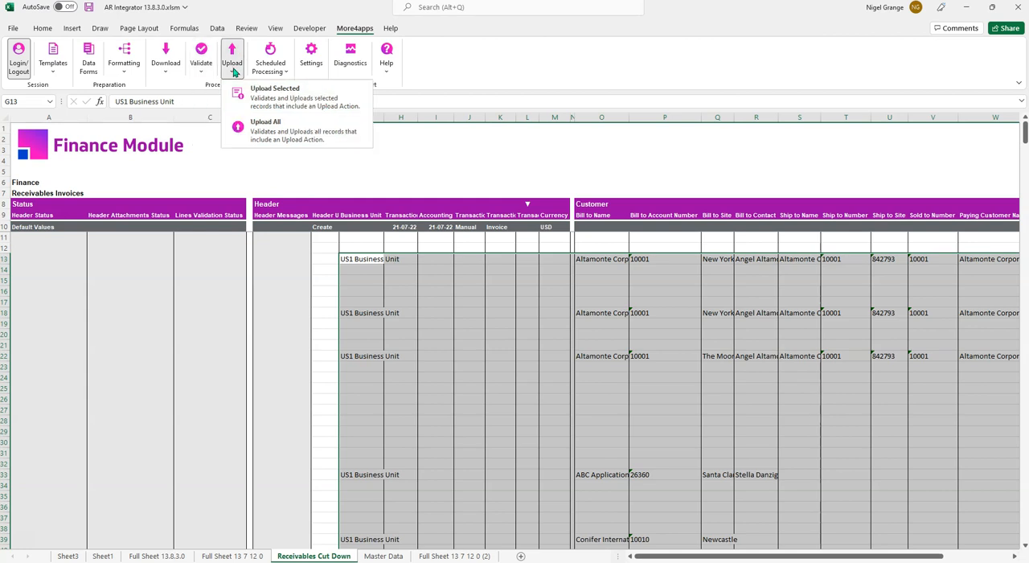
left_click(276, 100)
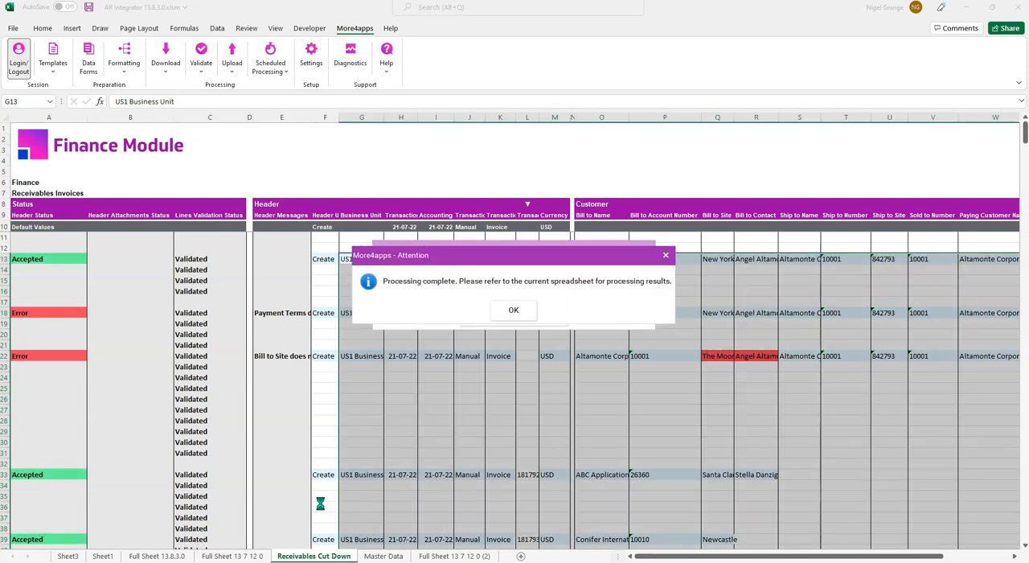
left_click(512, 311)
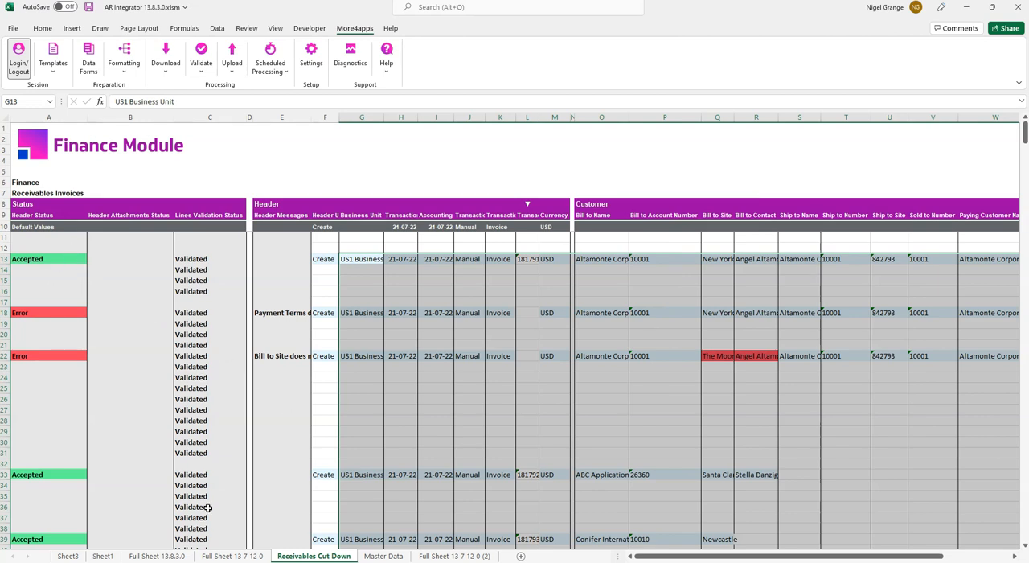
- Open the row 22 invoice in the data form and set its Bill to Site to New York
scroll(214, 470, "down", 2)
scroll(139, 436, "up", 2)
left_click(714, 355)
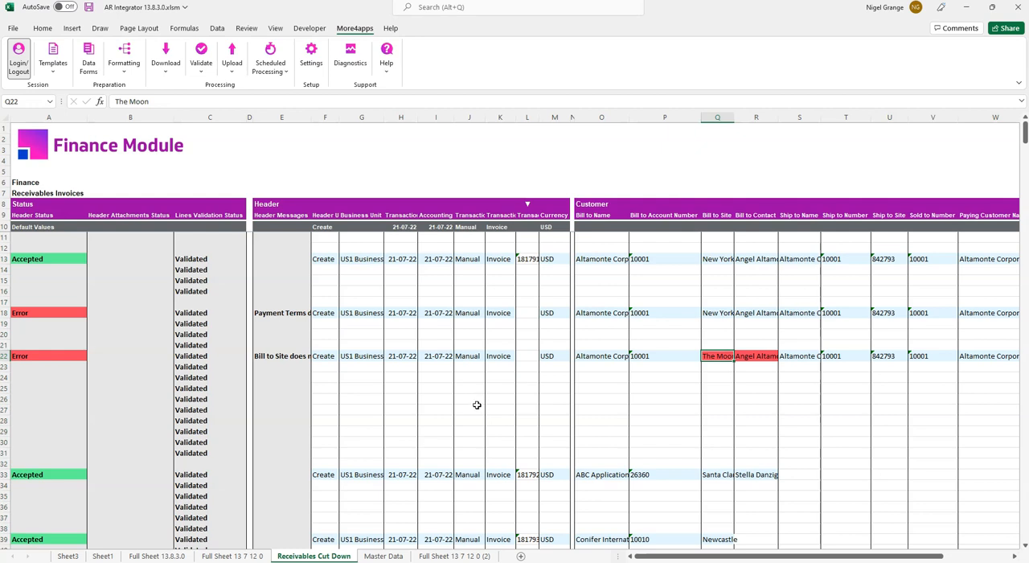
left_click(88, 58)
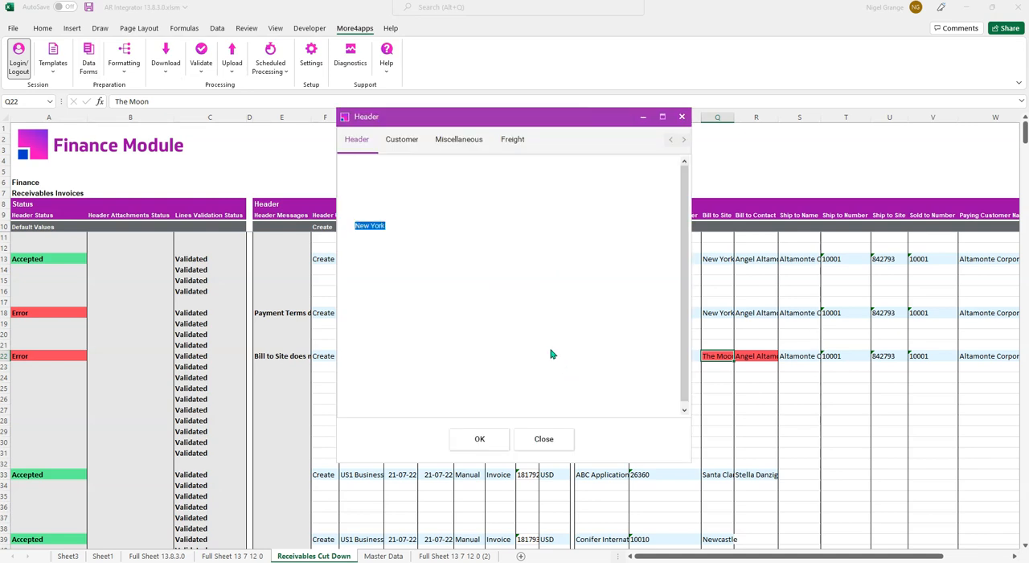
left_click_drag(398, 226, 302, 230)
key("BackSpace")
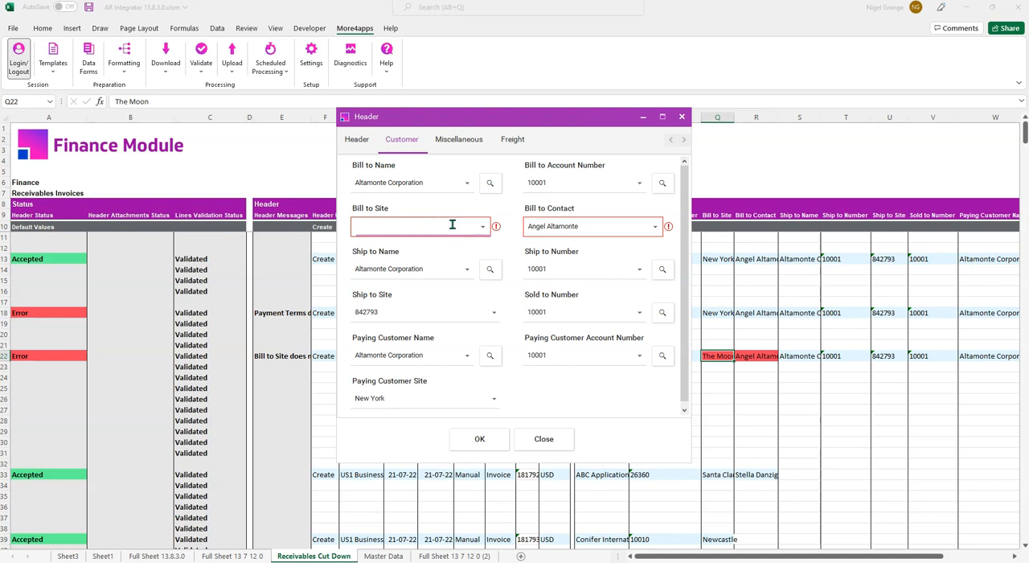
left_click(482, 226)
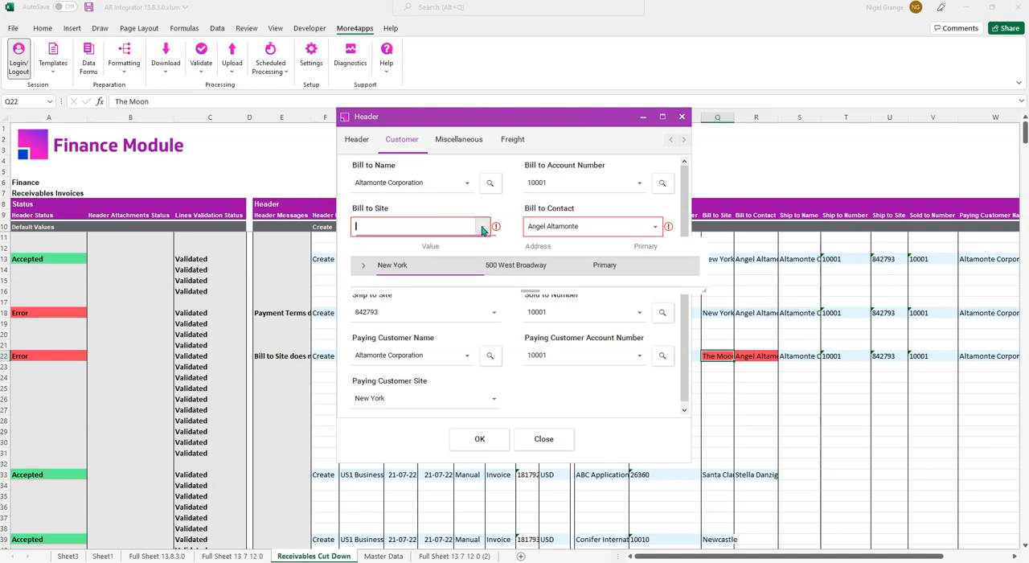
left_click(451, 266)
left_click(448, 268)
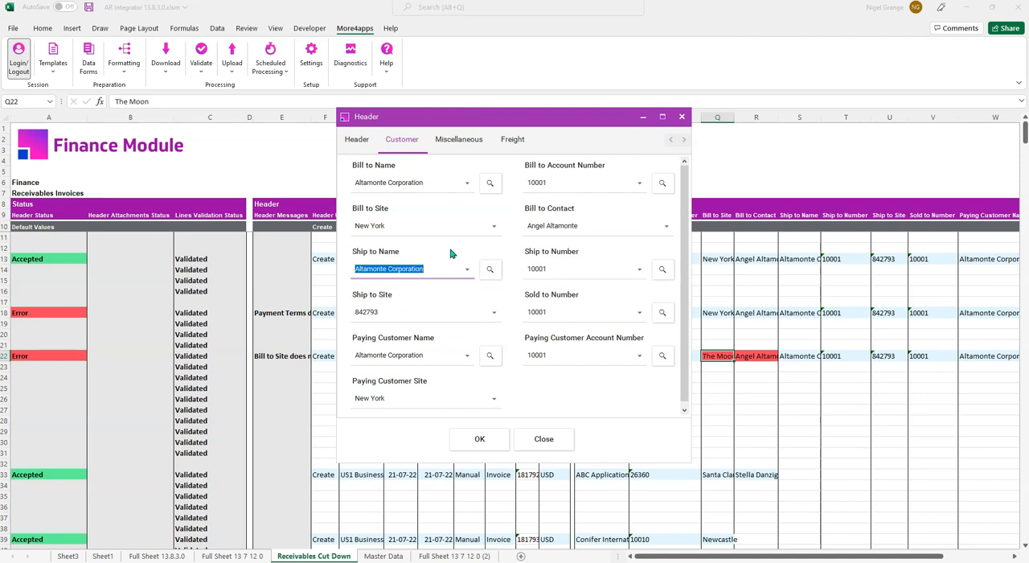
left_click(479, 440)
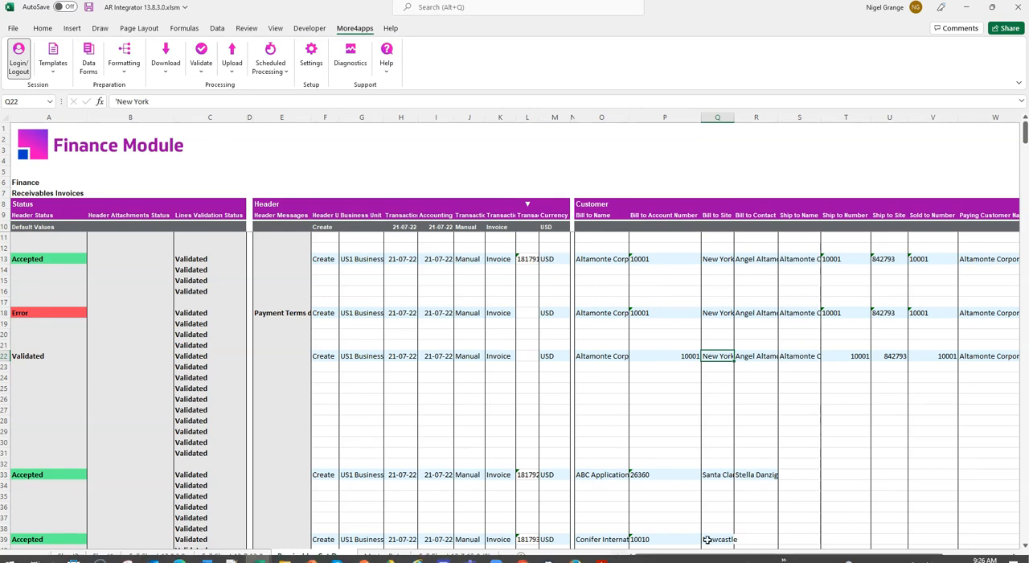
- Copy the Immediate payment terms from row 13 into the row 18 invoice's Payment Terms cell
left_click_drag(714, 555, 753, 517)
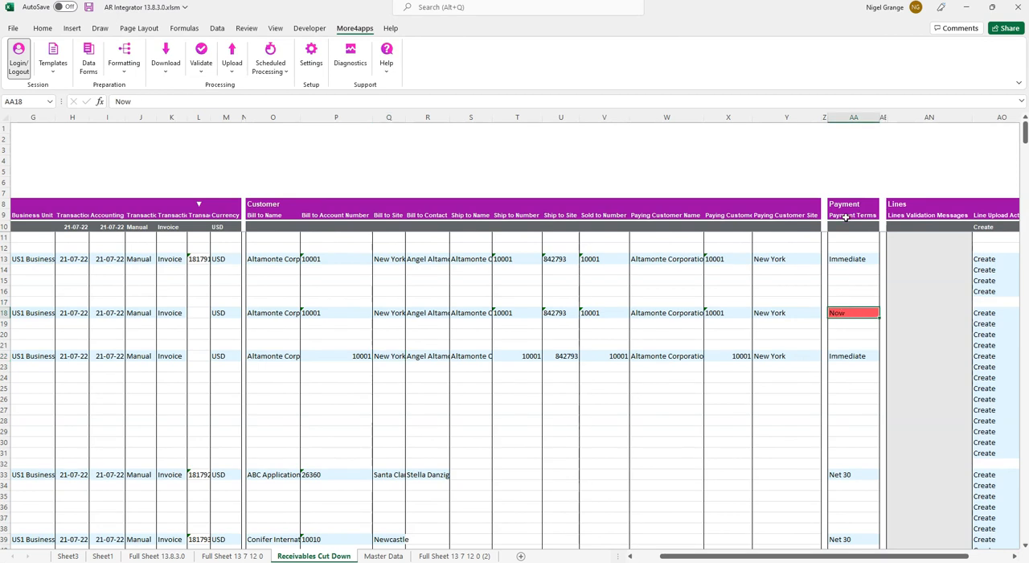
left_click(848, 260)
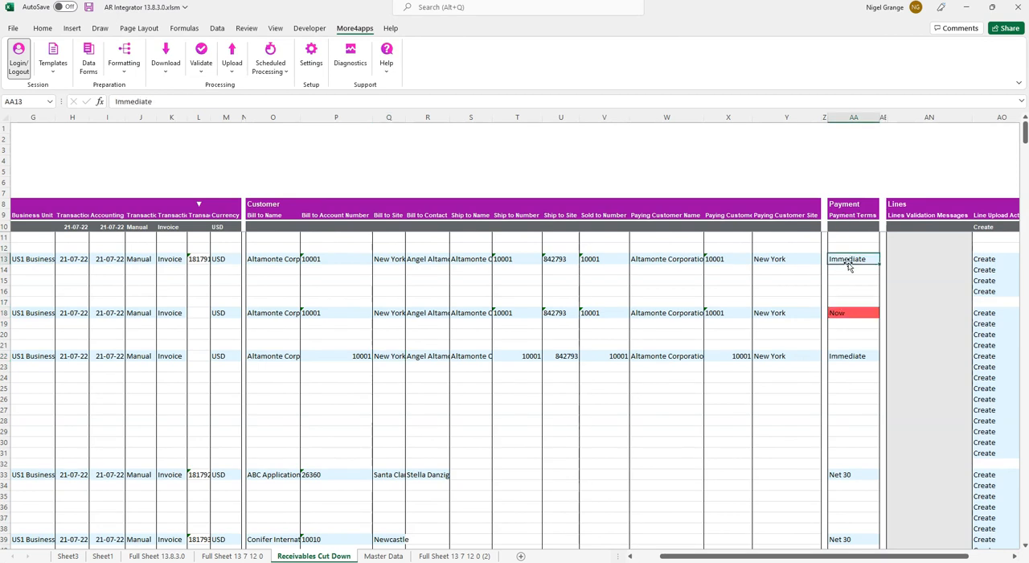
key("ctrl+c")
left_click(844, 312)
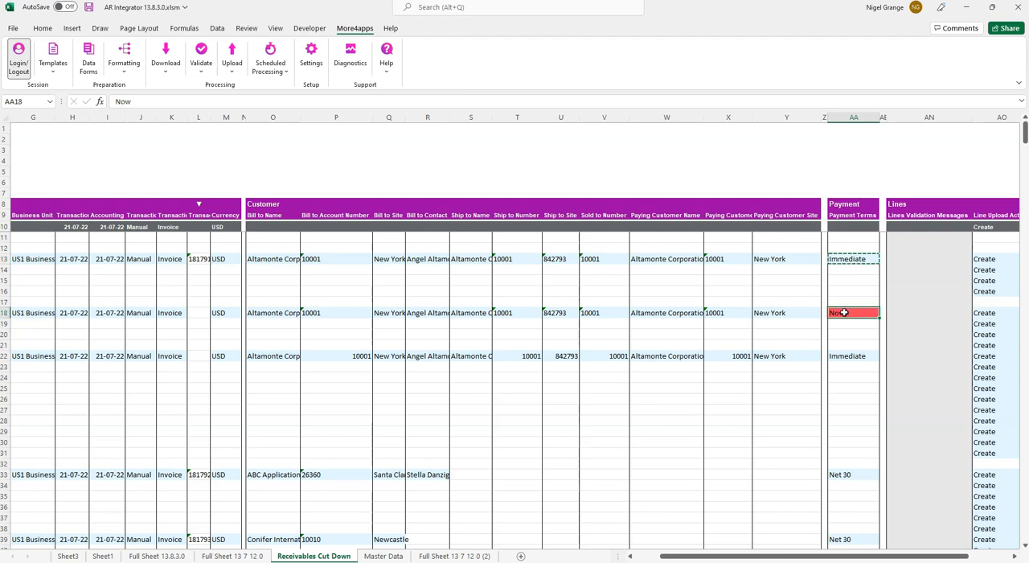
key("ctrl+v")
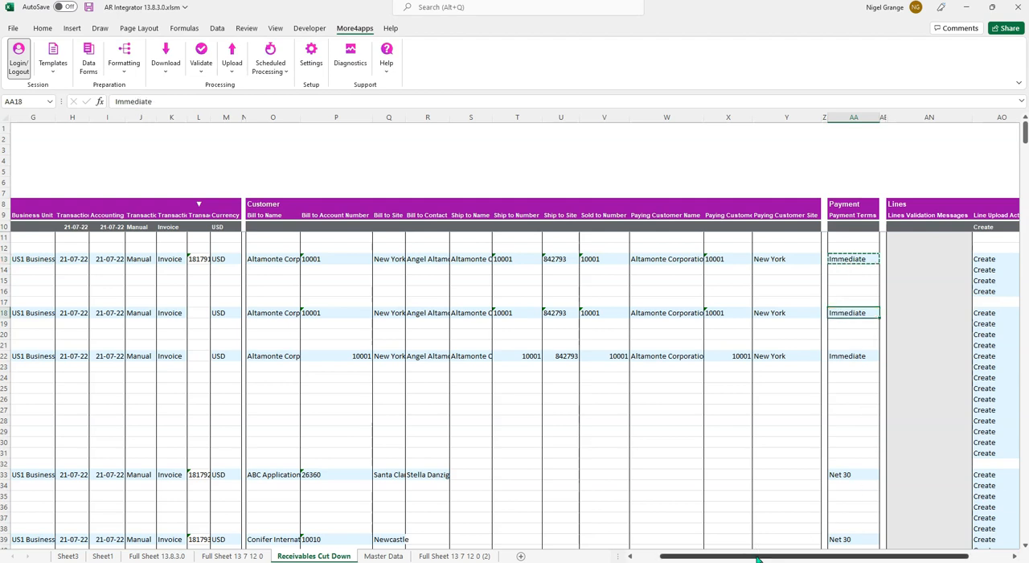
- Select the corrected invoices in rows 18 to 24 and upload them again with Upload Selected
left_click_drag(760, 554, 733, 554)
left_click_drag(353, 315, 359, 378)
left_click(232, 65)
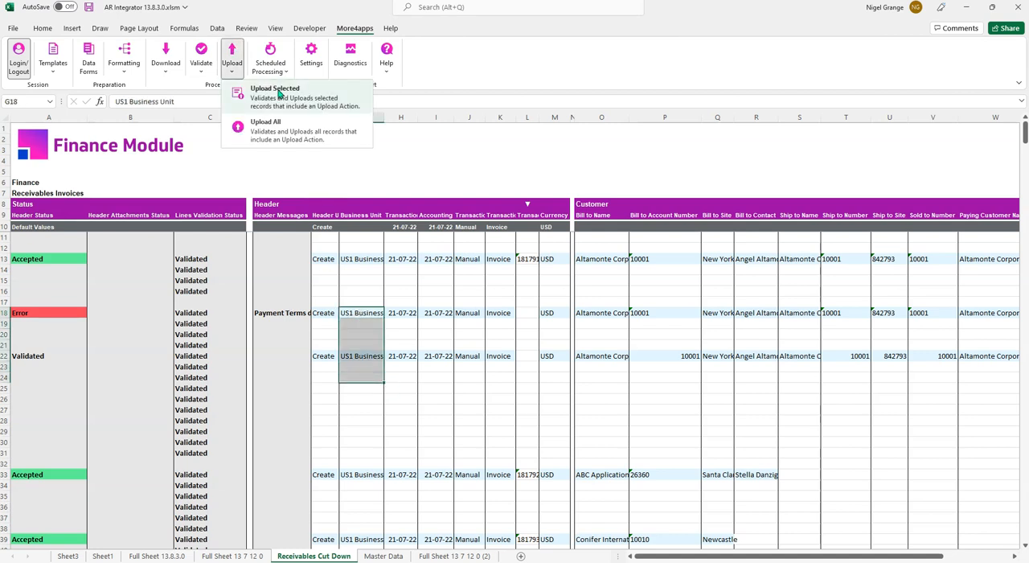
left_click(297, 98)
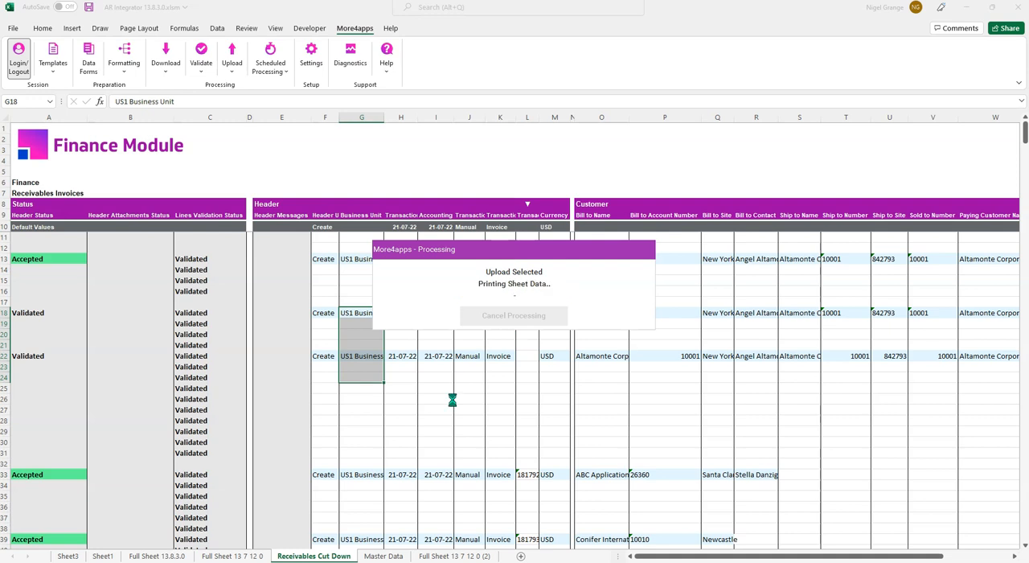
left_click(520, 311)
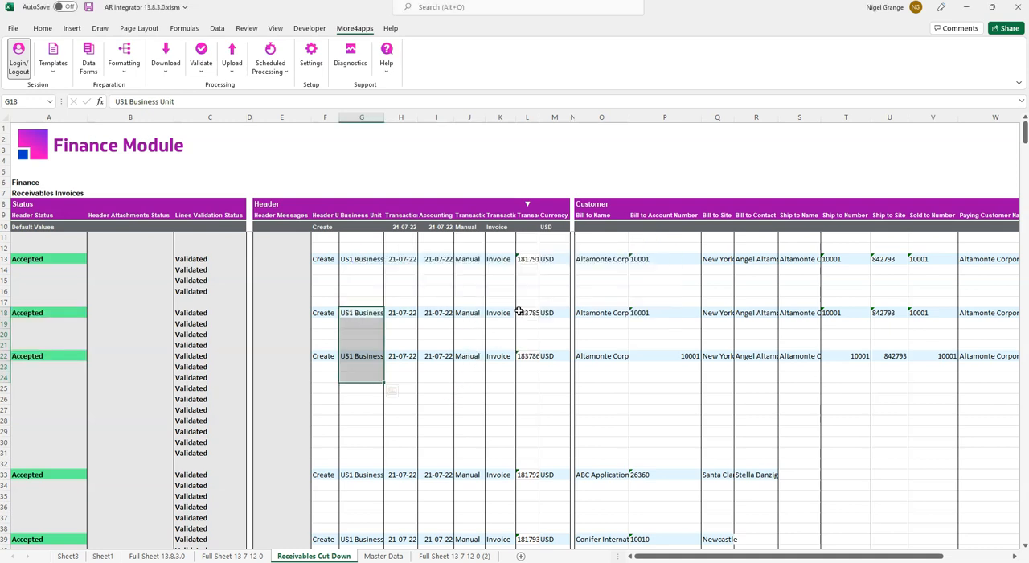